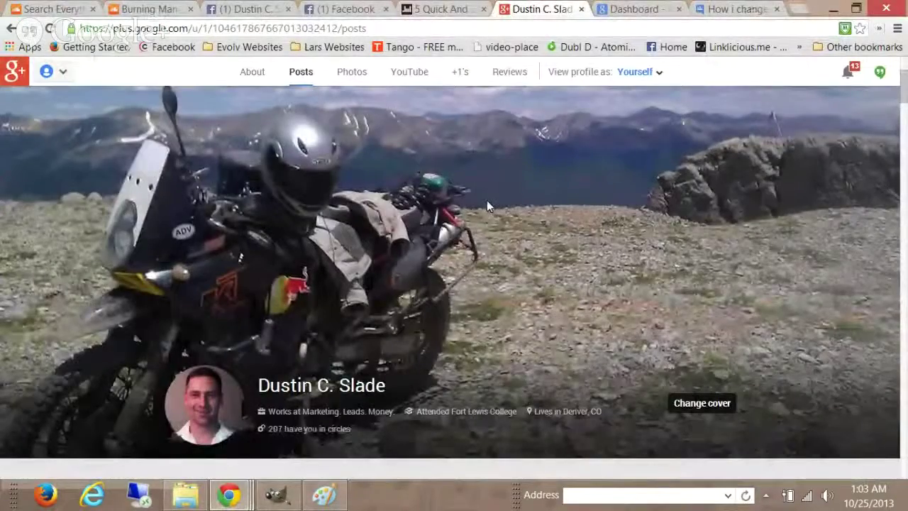
Step: Open the YouTube section of the Google+ profile
{"action": "scroll", "coordinate": [486, 205], "scroll_direction": "down", "scroll_amount": 2}
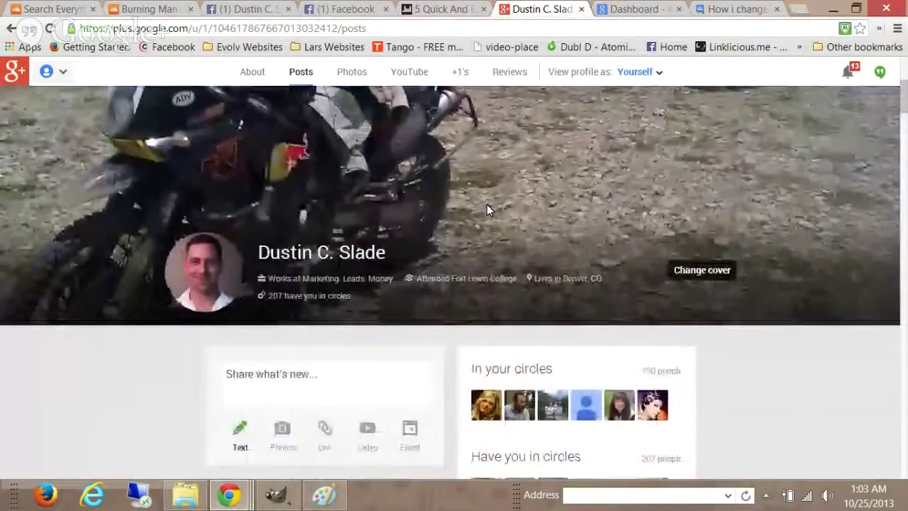
{"action": "scroll", "coordinate": [487, 205], "scroll_direction": "up", "scroll_amount": 3}
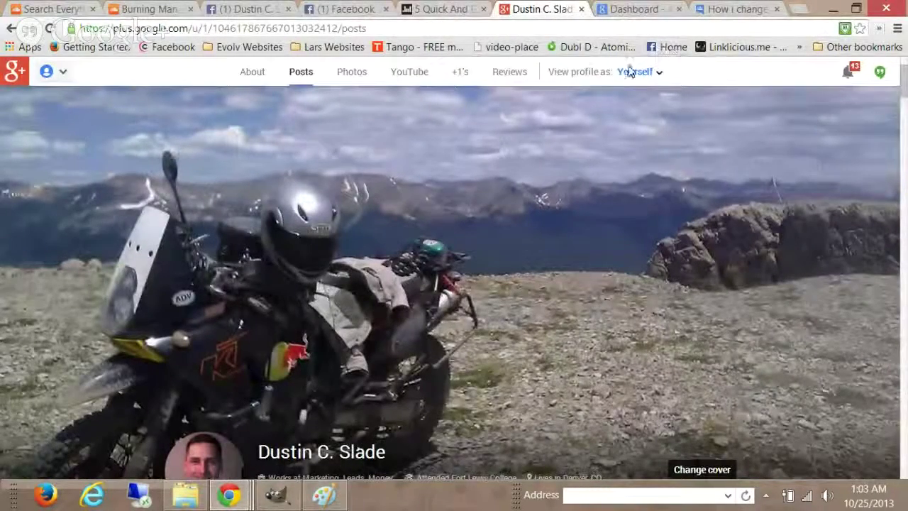
{"action": "left_click", "coordinate": [413, 79]}
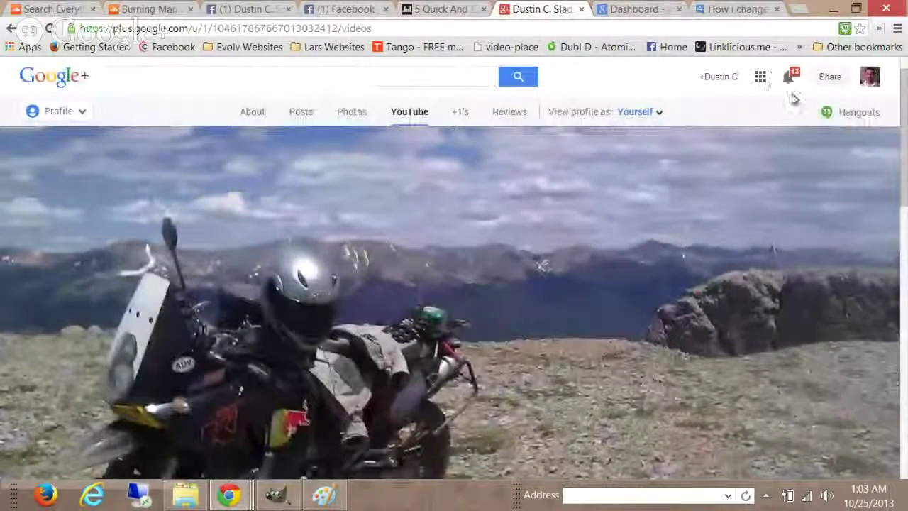
Step: Launch YouTube from the Google apps grid and go to your own channel page
{"action": "left_click", "coordinate": [760, 77]}
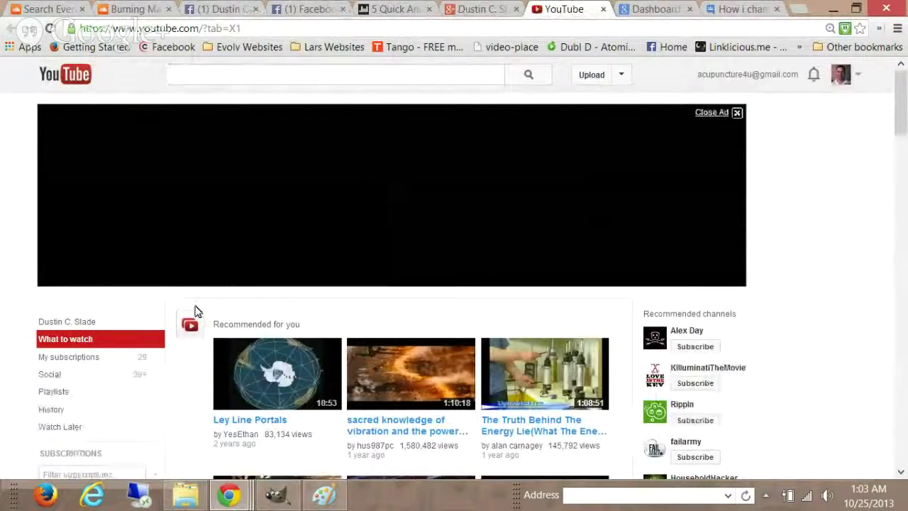
{"action": "left_click", "coordinate": [83, 322]}
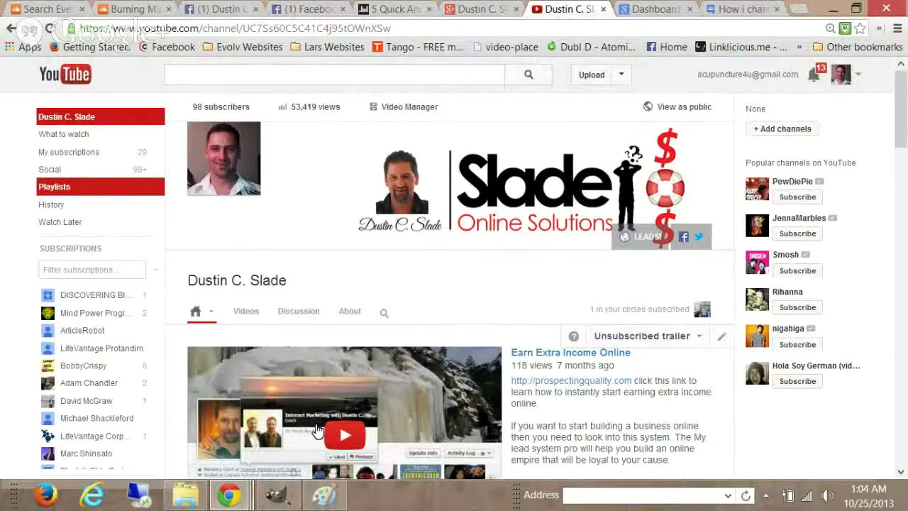
Step: Set the blank Paint canvas size to 2560 × 1440 pixels in Image Properties
{"action": "left_click", "coordinate": [323, 500]}
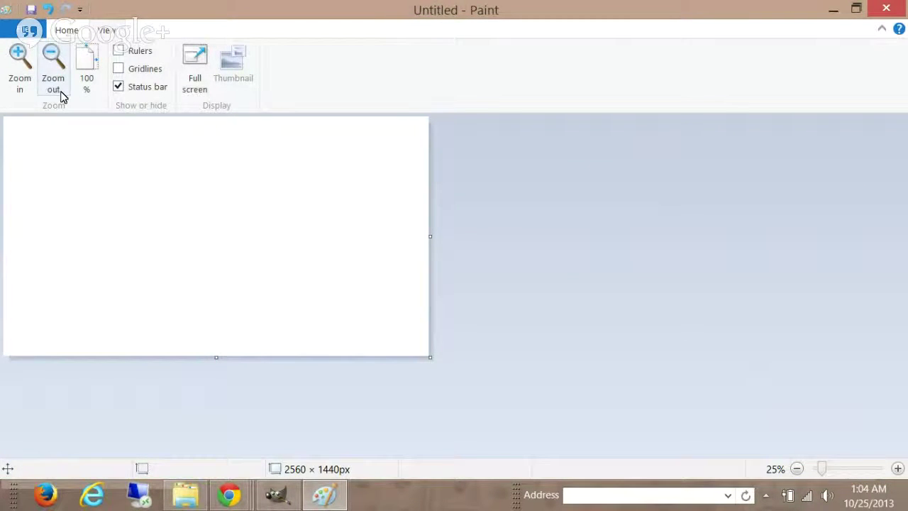
{"action": "left_click", "coordinate": [31, 31]}
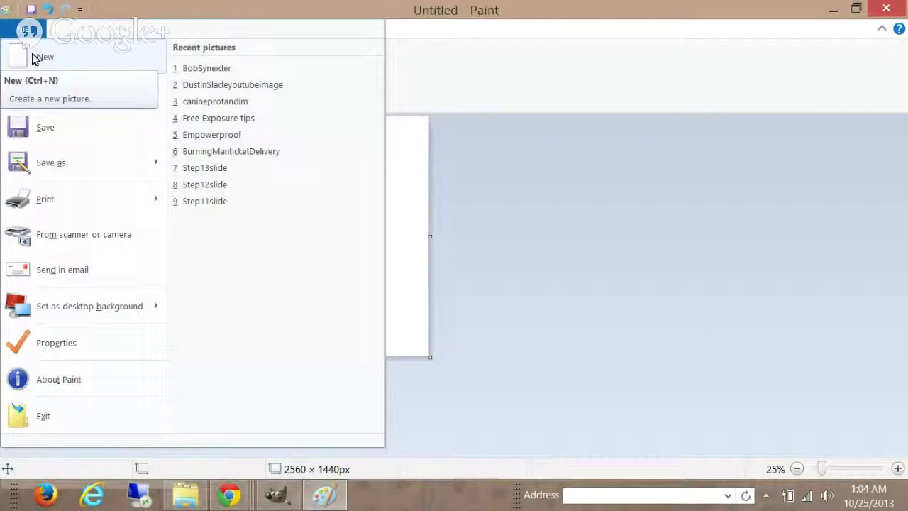
{"action": "left_click", "coordinate": [56, 343]}
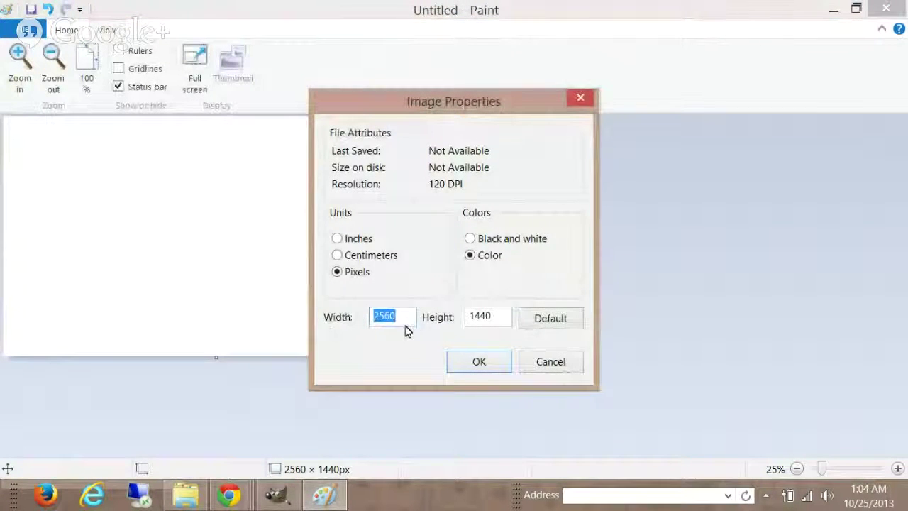
{"action": "left_click", "coordinate": [380, 316]}
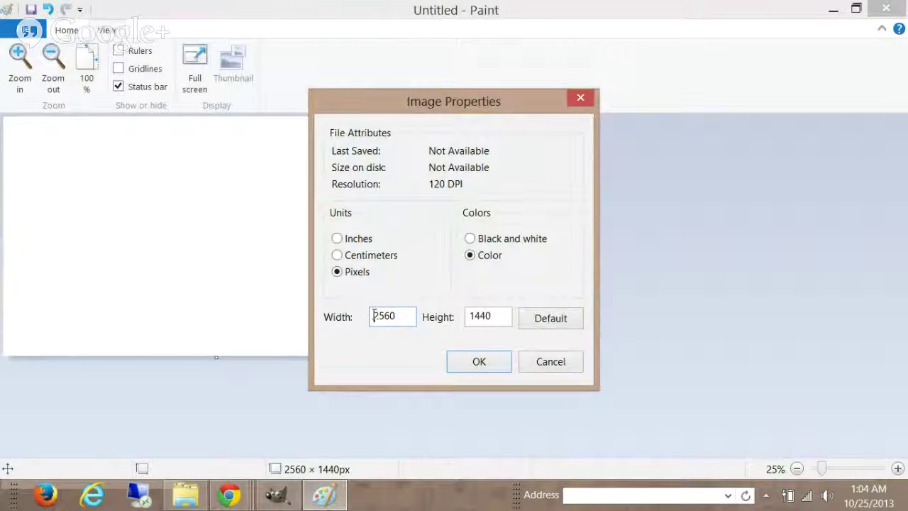
{"action": "double_click", "coordinate": [373, 316]}
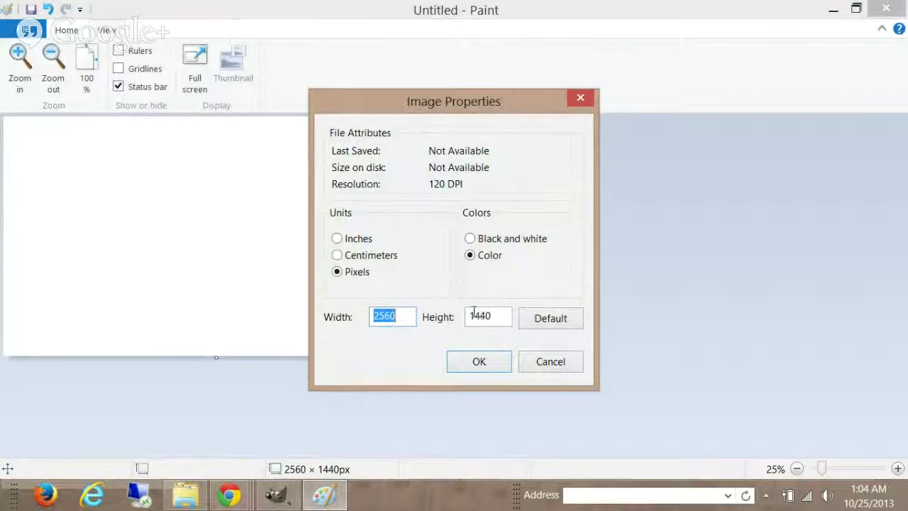
{"action": "left_click_drag", "start_coordinate": [475, 315], "coordinate": [469, 316]}
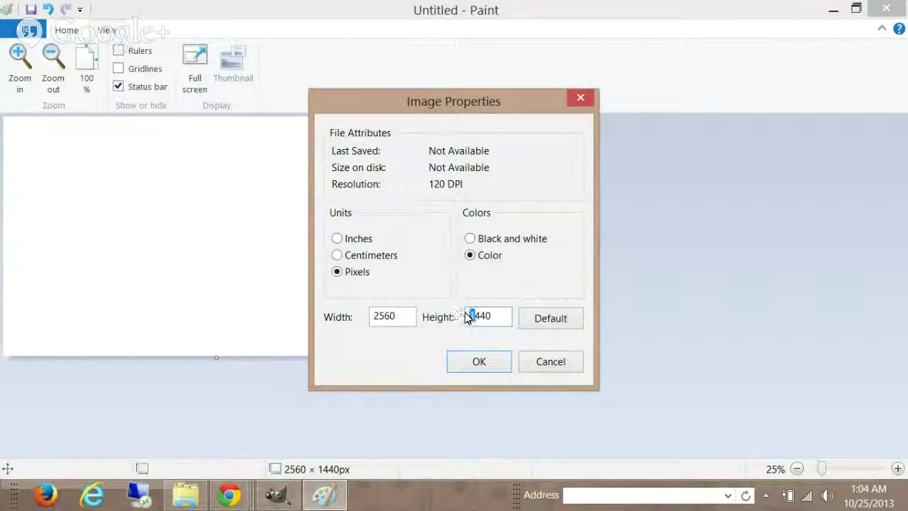
{"action": "double_click", "coordinate": [475, 315]}
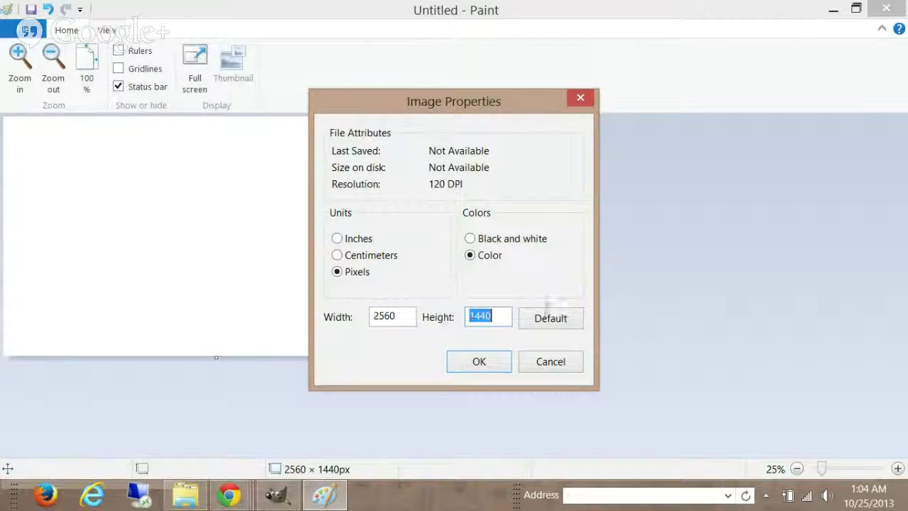
{"action": "left_click", "coordinate": [506, 362]}
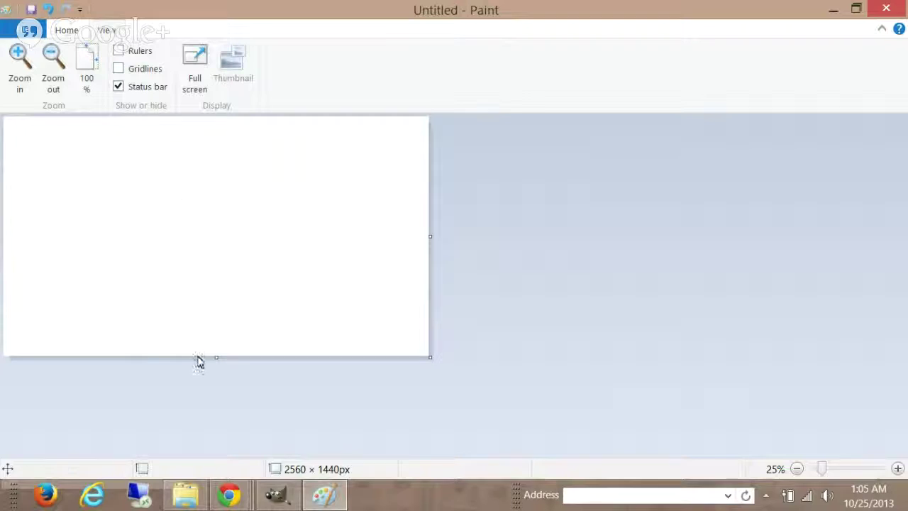
Step: Create a new 1546 × 423 px image in GIMP with a black background
{"action": "left_click", "coordinate": [278, 497]}
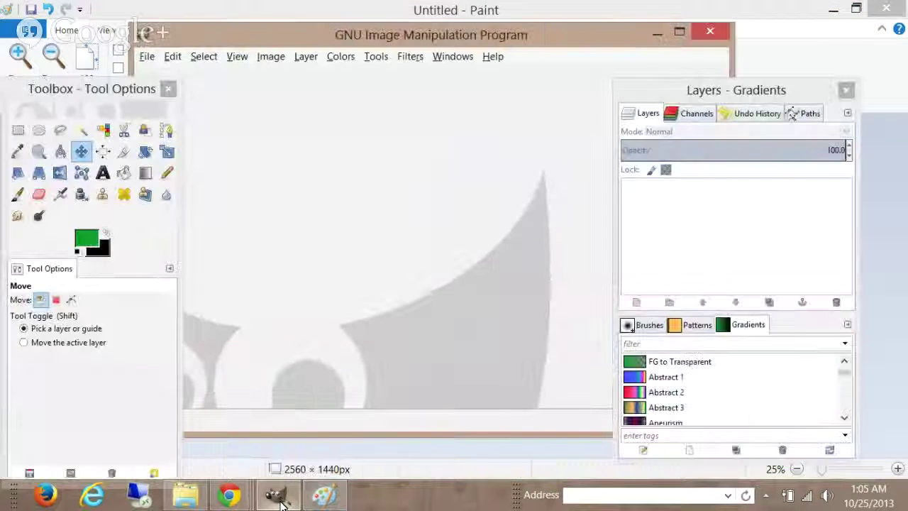
{"action": "left_click", "coordinate": [148, 57]}
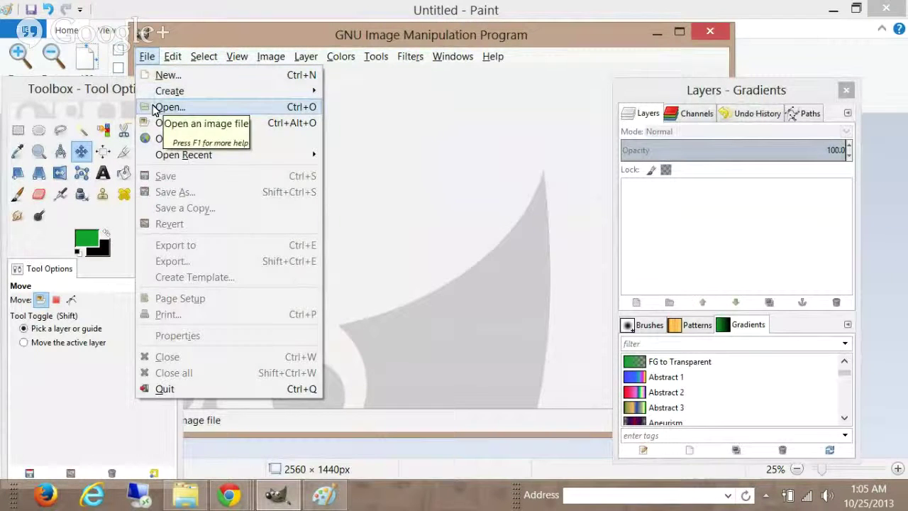
{"action": "left_click", "coordinate": [165, 75]}
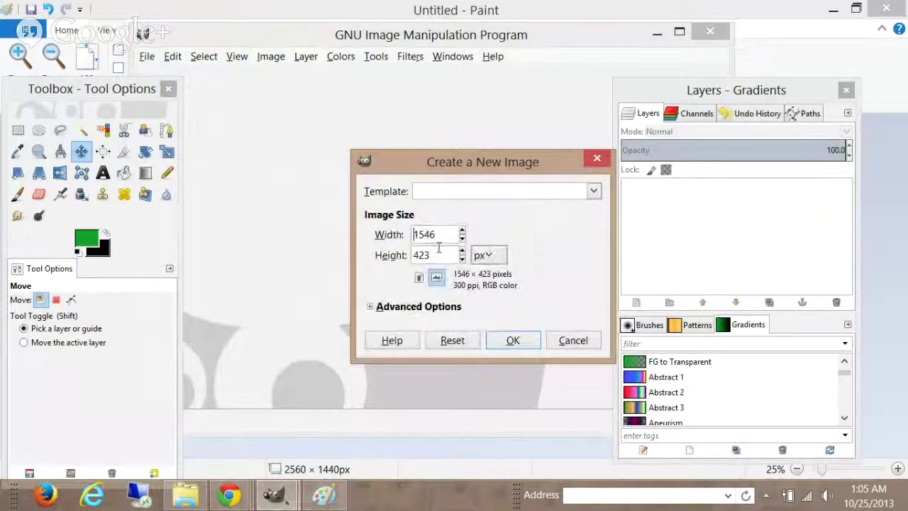
{"action": "left_click_drag", "start_coordinate": [441, 235], "coordinate": [406, 229]}
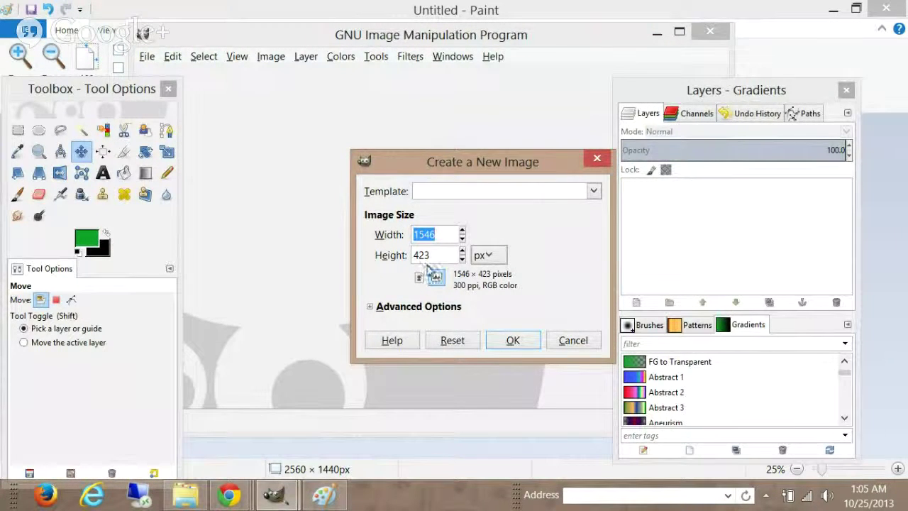
{"action": "left_click_drag", "start_coordinate": [435, 255], "coordinate": [391, 255]}
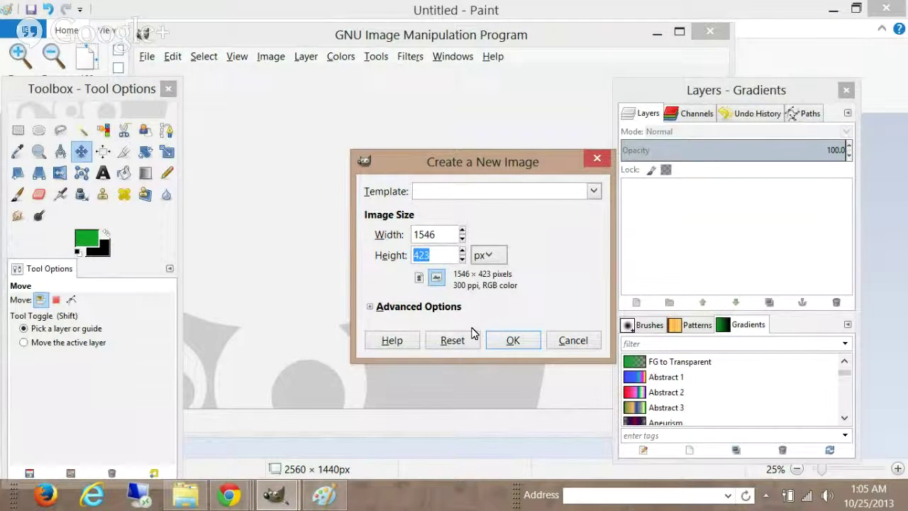
{"action": "left_click", "coordinate": [511, 348]}
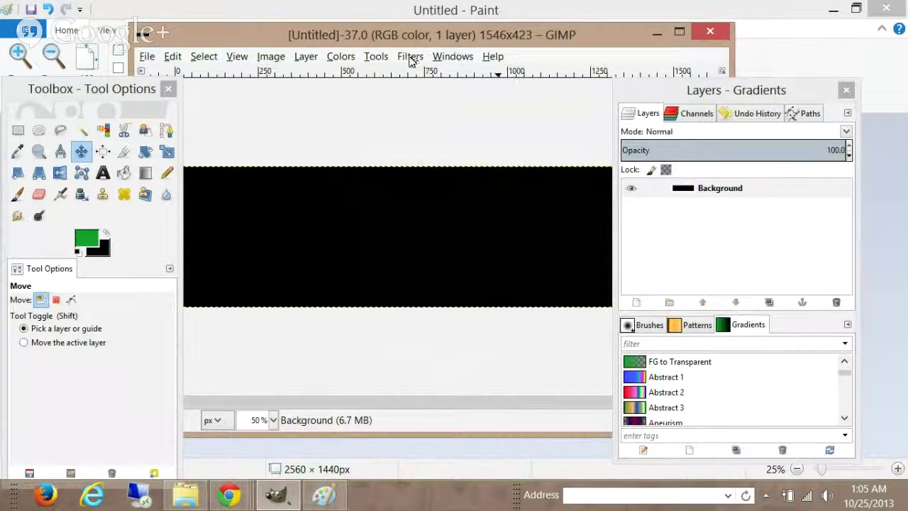
Step: Zoom the GIMP banner view out to 25%, then bring the blank Paint canvas forward
{"action": "left_click", "coordinate": [239, 60]}
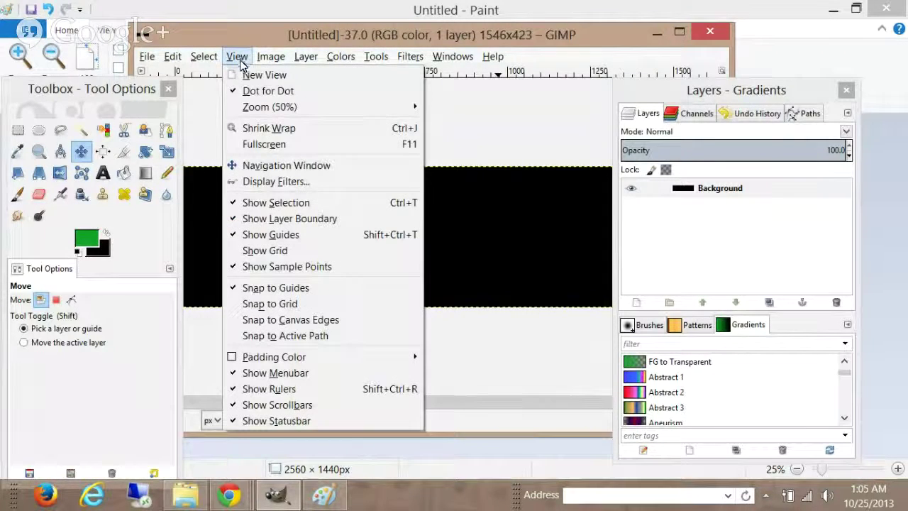
{"action": "mouse_move", "coordinate": [266, 106]}
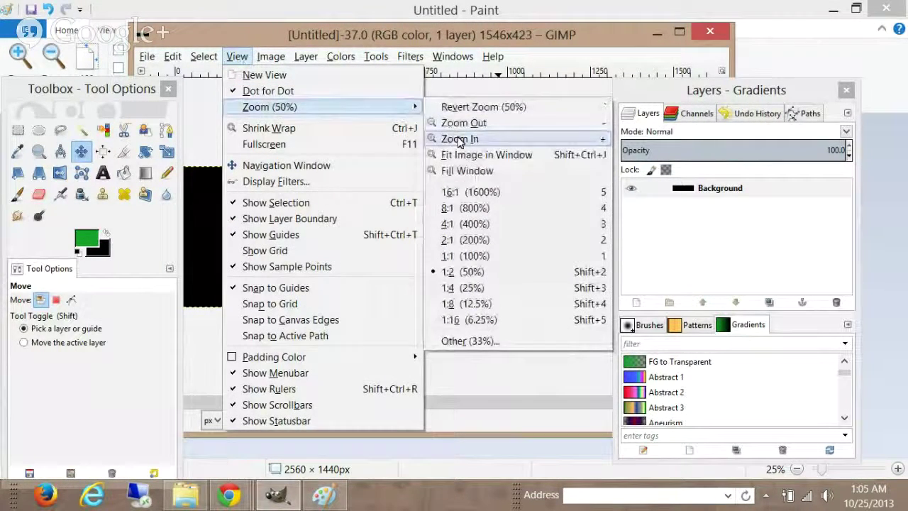
{"action": "left_click", "coordinate": [448, 139]}
{"action": "left_click", "coordinate": [239, 60]}
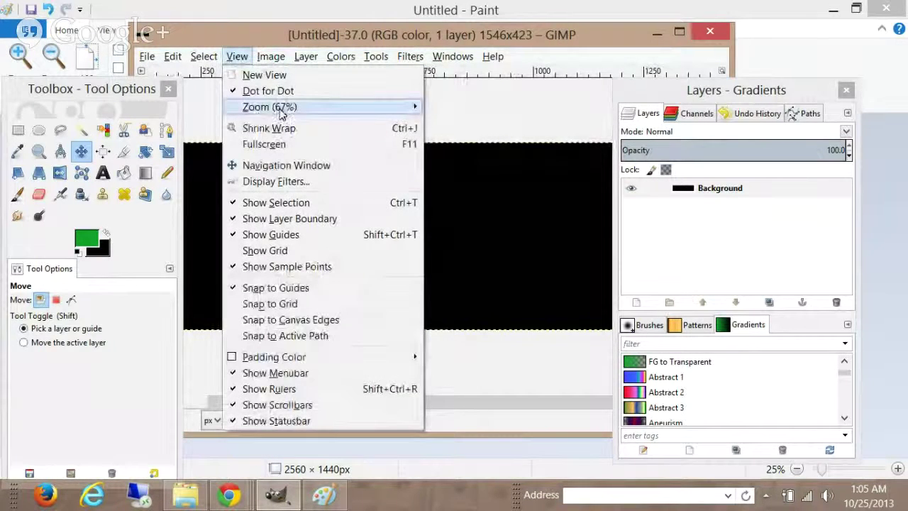
{"action": "mouse_move", "coordinate": [301, 110]}
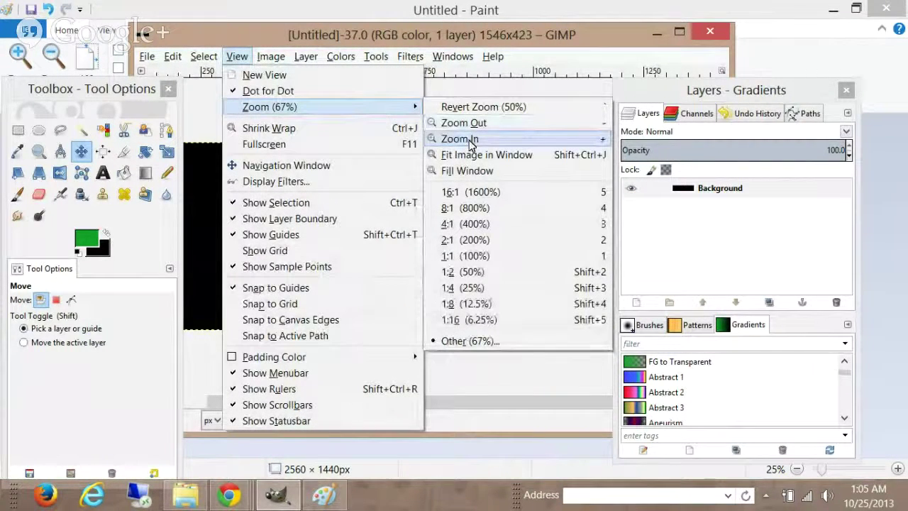
{"action": "left_click", "coordinate": [500, 288]}
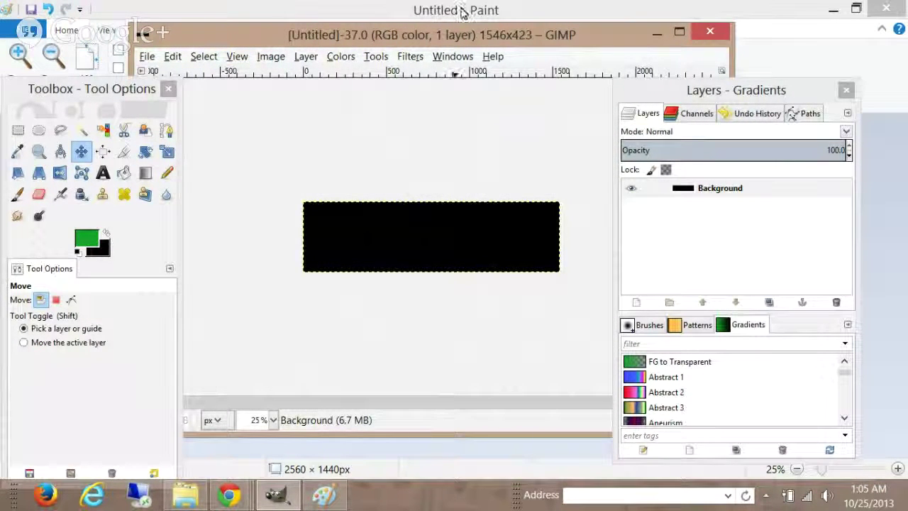
{"action": "left_click_drag", "start_coordinate": [456, 35], "coordinate": [413, 44]}
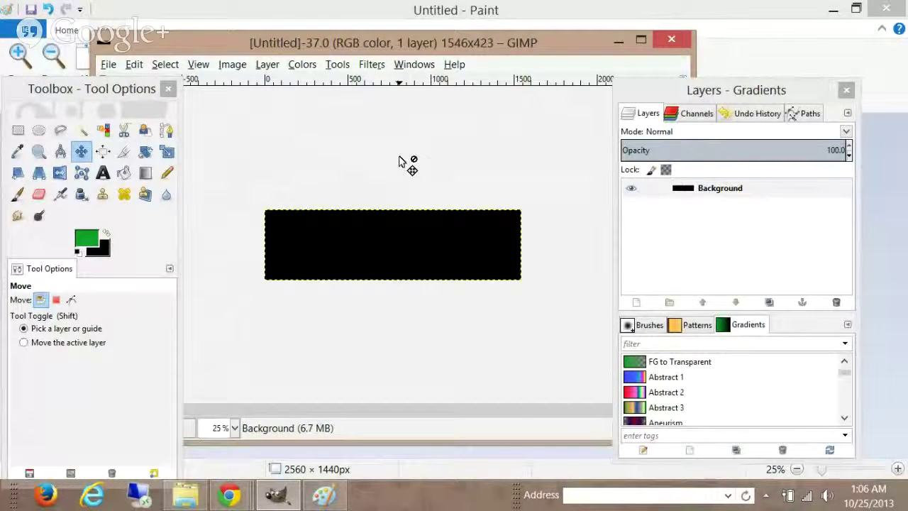
{"action": "left_click", "coordinate": [324, 494]}
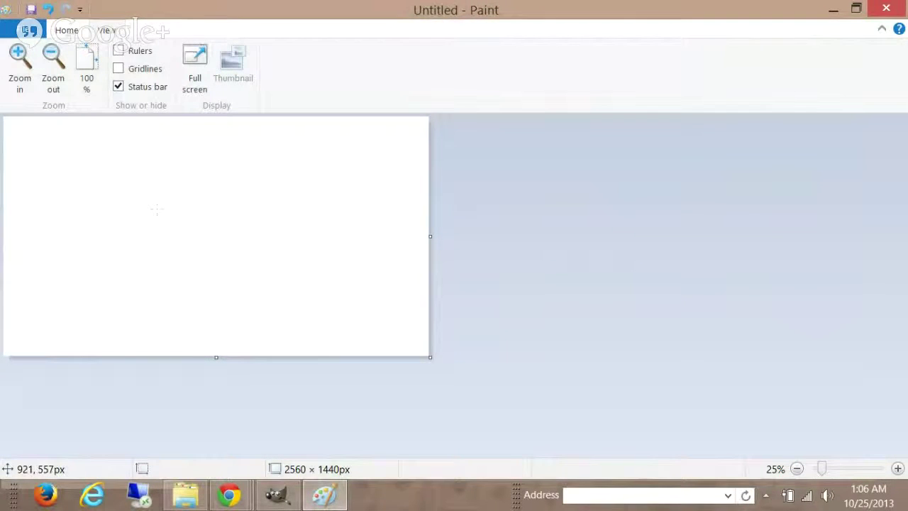
Step: Select a roughly 1629×417 rectangle on the Paint canvas, then return to GIMP
{"action": "left_click", "coordinate": [67, 30]}
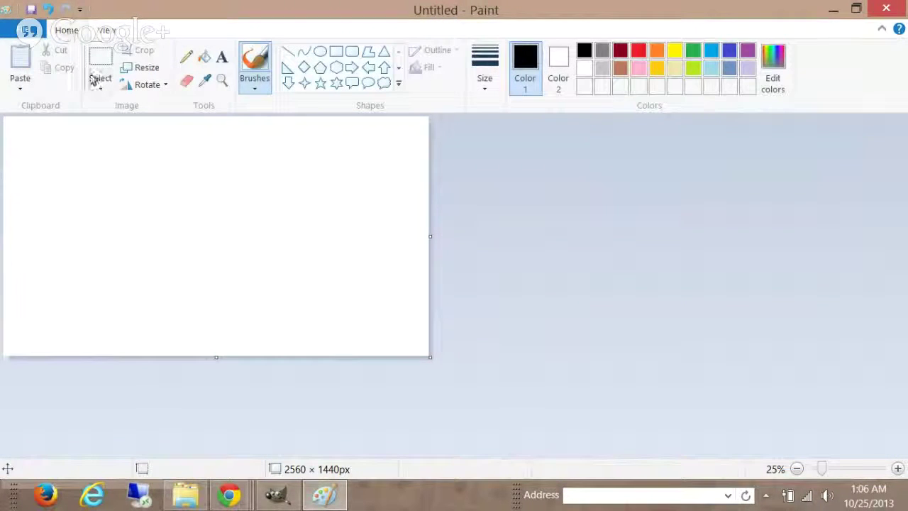
{"action": "left_click", "coordinate": [97, 61]}
{"action": "left_click_drag", "start_coordinate": [63, 196], "coordinate": [333, 265]}
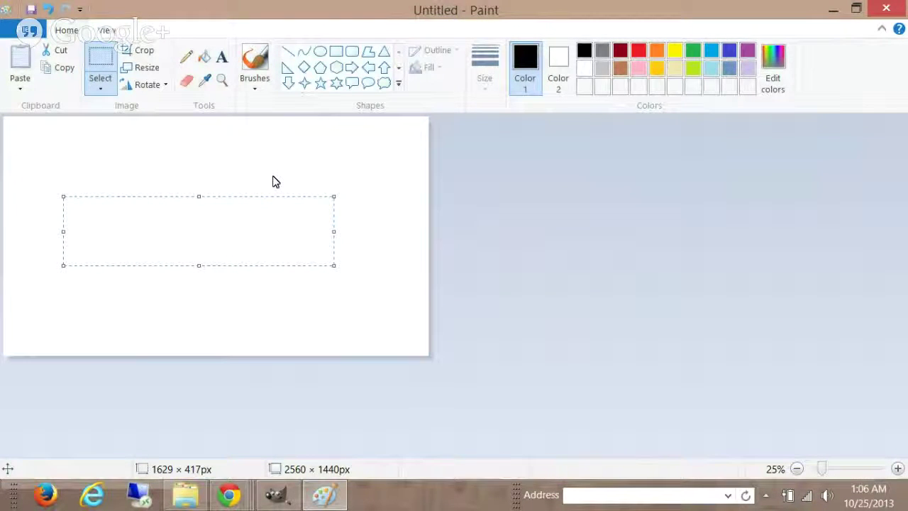
{"action": "left_click", "coordinate": [276, 495]}
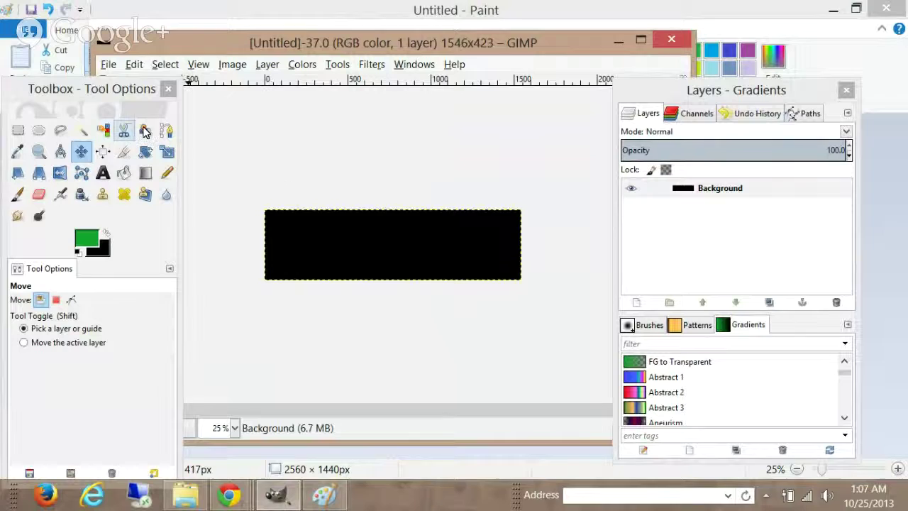
Step: Add 'Make Money online' text at size 95 to the black banner and position it
{"action": "left_click", "coordinate": [103, 173]}
{"action": "left_click", "coordinate": [316, 245]}
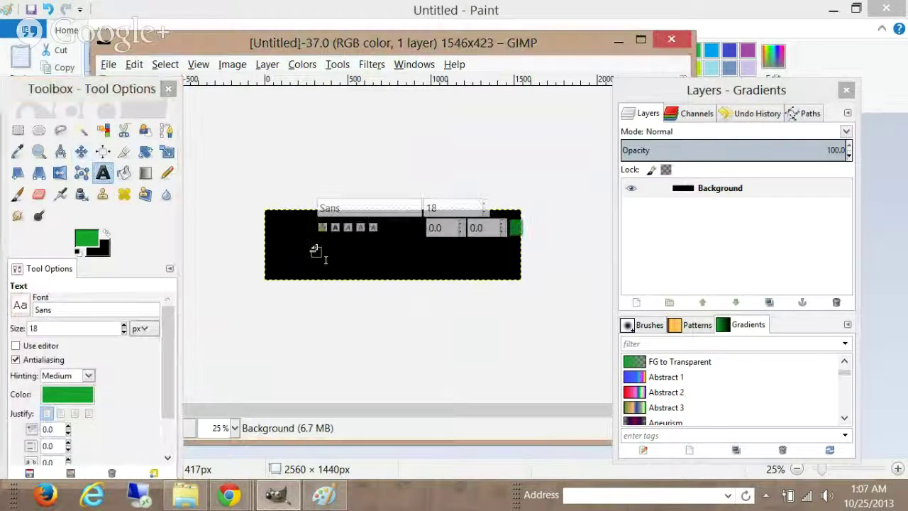
{"action": "type", "text": "M"}
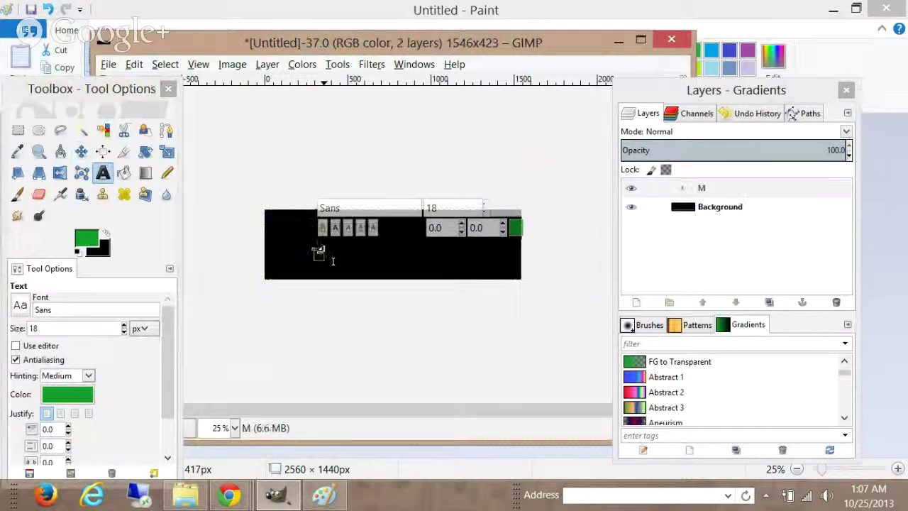
{"action": "type", "text": "ake Money online"}
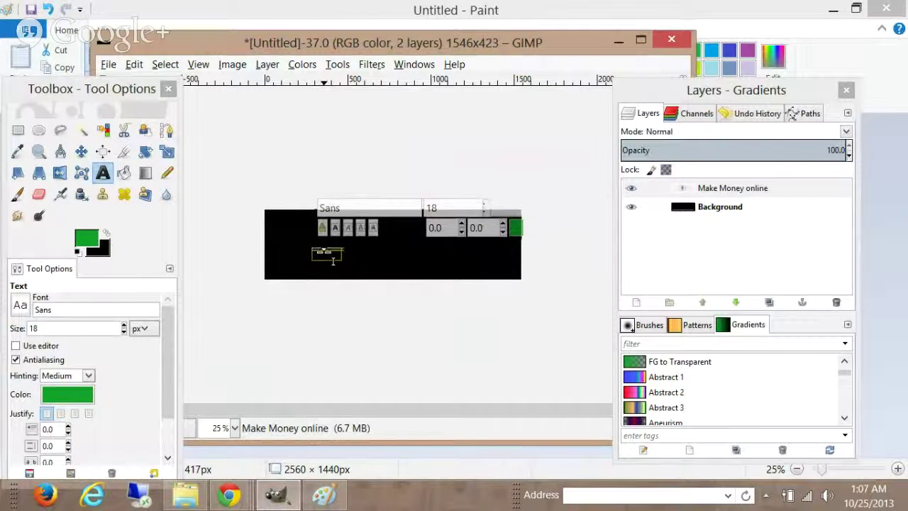
{"action": "key", "text": "ctrl+a"}
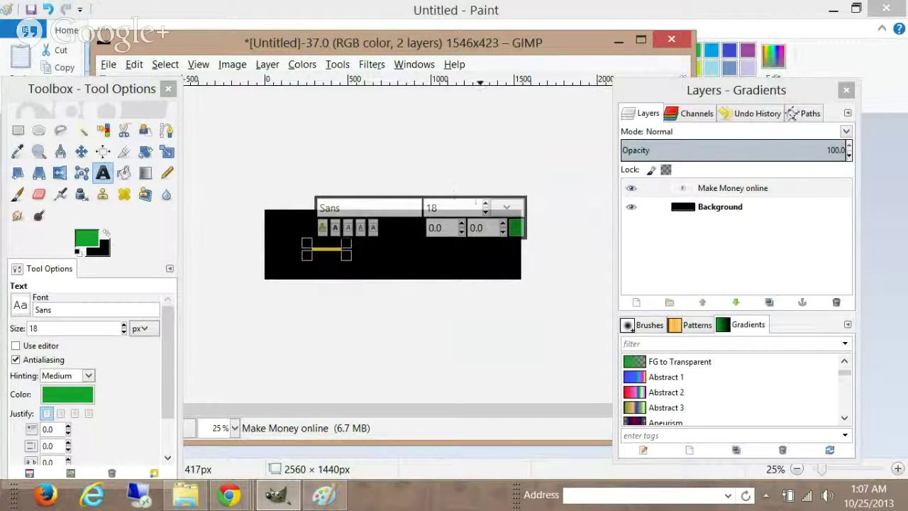
{"action": "left_click", "coordinate": [486, 204]}
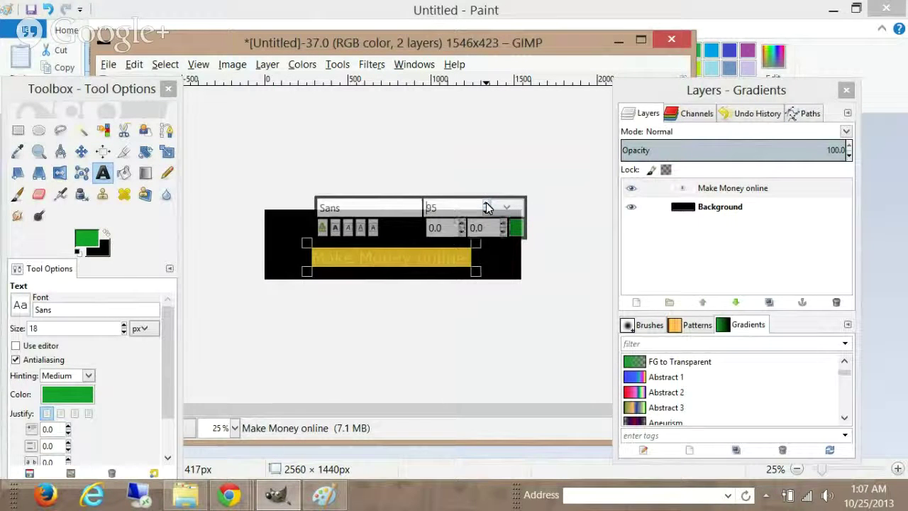
{"action": "left_click", "coordinate": [83, 152]}
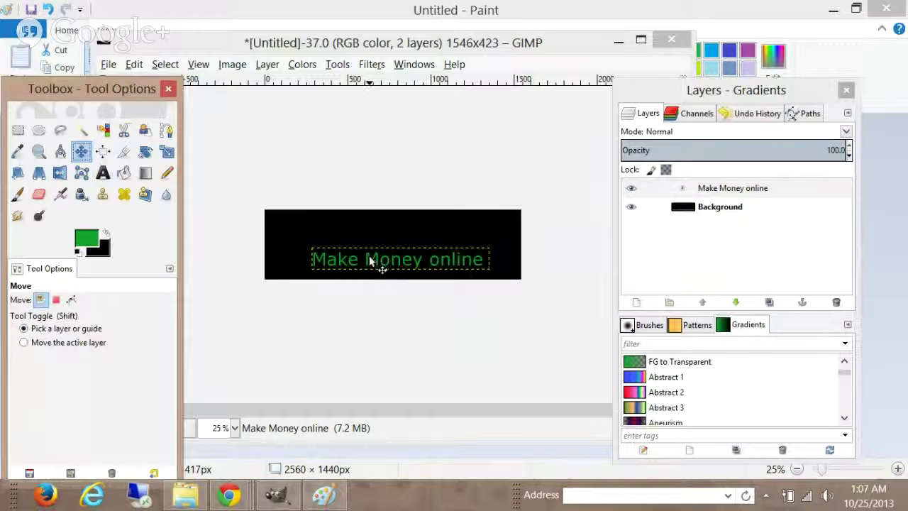
{"action": "mouse_move", "coordinate": [370, 261]}
{"action": "left_mouse_down"}
{"action": "mouse_move", "coordinate": [363, 257]}
{"action": "mouse_move", "coordinate": [375, 267]}
{"action": "left_mouse_up"}
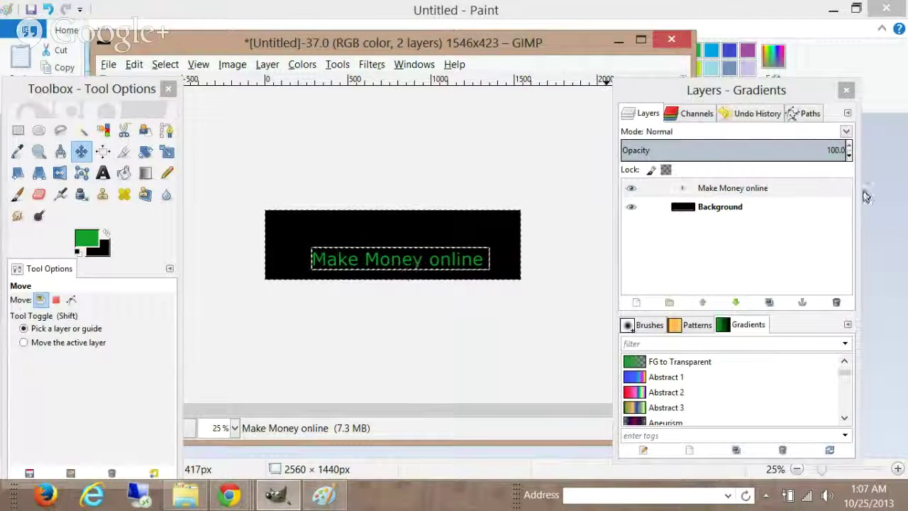
Step: Copy the whole visible banner with Edit > Copy Visible and switch to Paint
{"action": "left_click", "coordinate": [778, 207]}
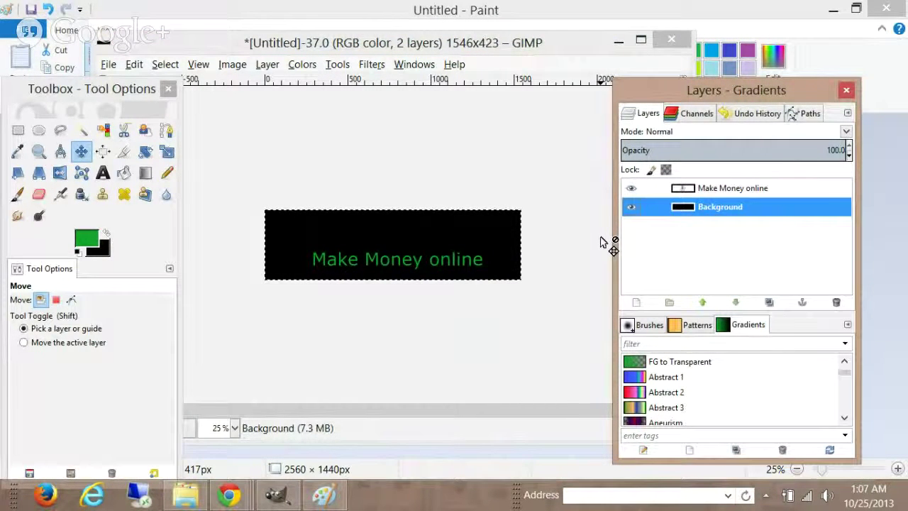
{"action": "left_click", "coordinate": [135, 65]}
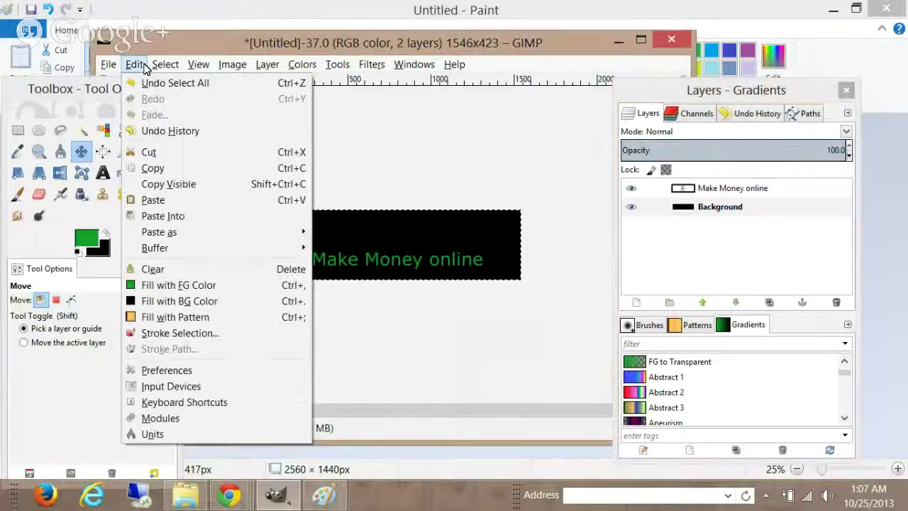
{"action": "left_click", "coordinate": [161, 184]}
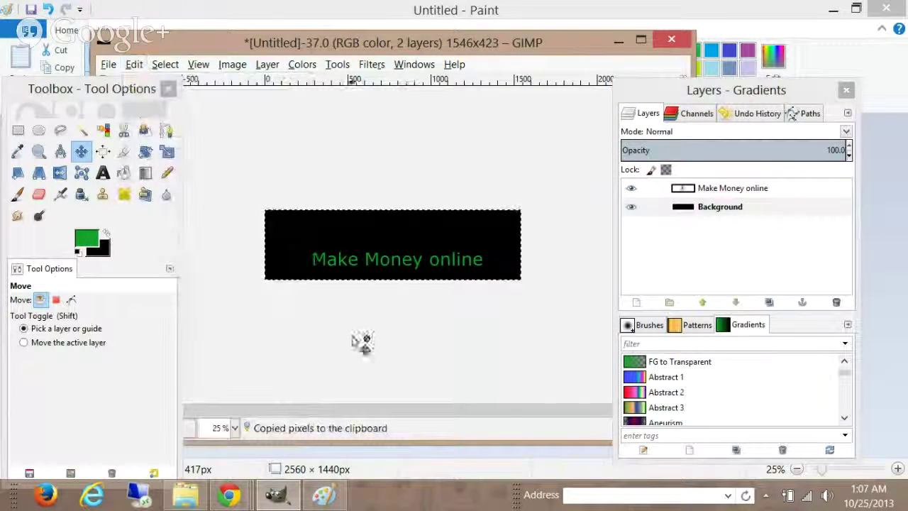
{"action": "left_click", "coordinate": [325, 497]}
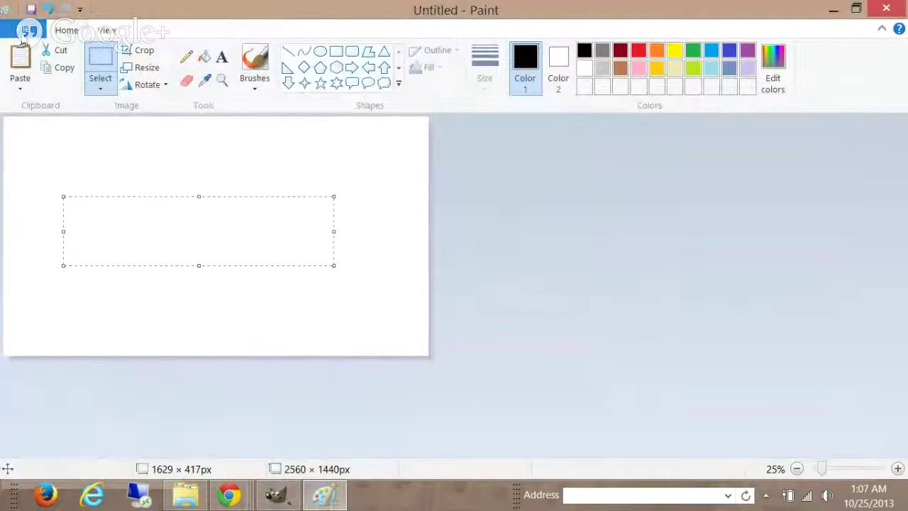
Step: Paste the banner onto the 2560 × 1440 Paint canvas and drag it toward the centre
{"action": "left_click", "coordinate": [20, 63]}
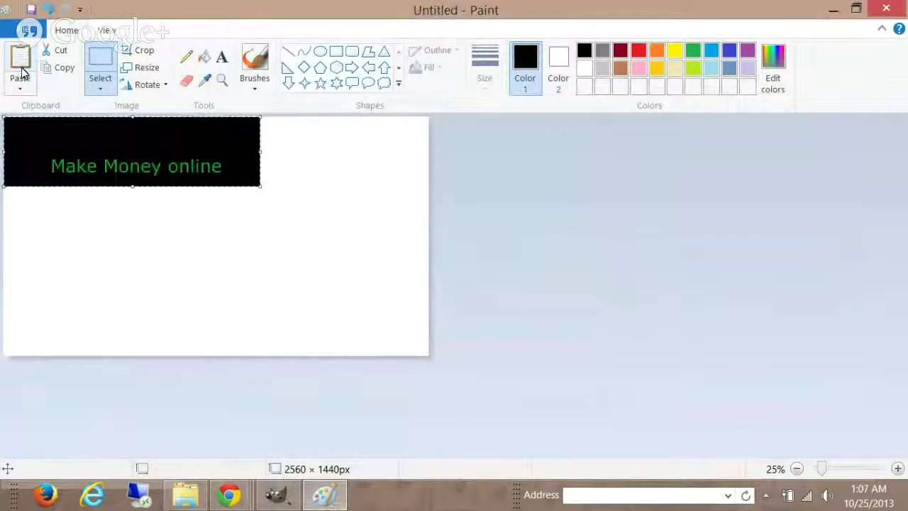
{"action": "left_click_drag", "start_coordinate": [95, 138], "coordinate": [181, 229]}
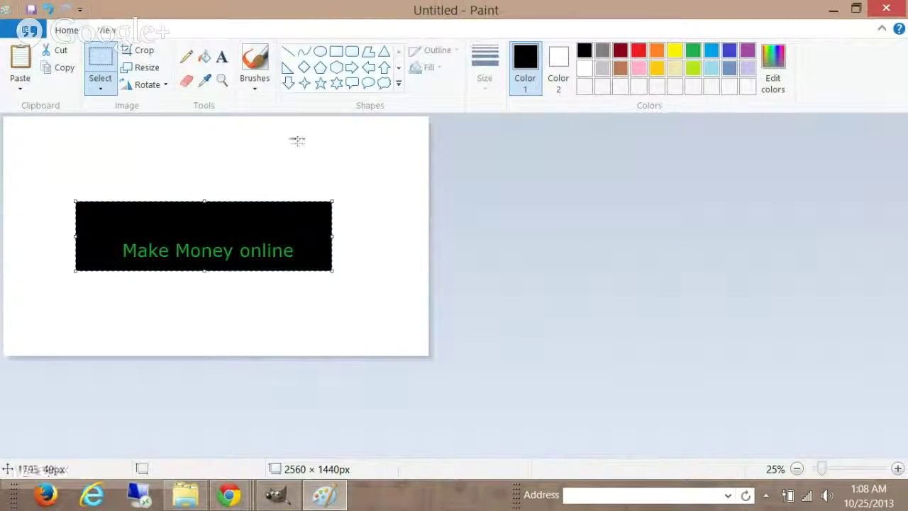
{"action": "left_click_drag", "start_coordinate": [237, 230], "coordinate": [268, 236]}
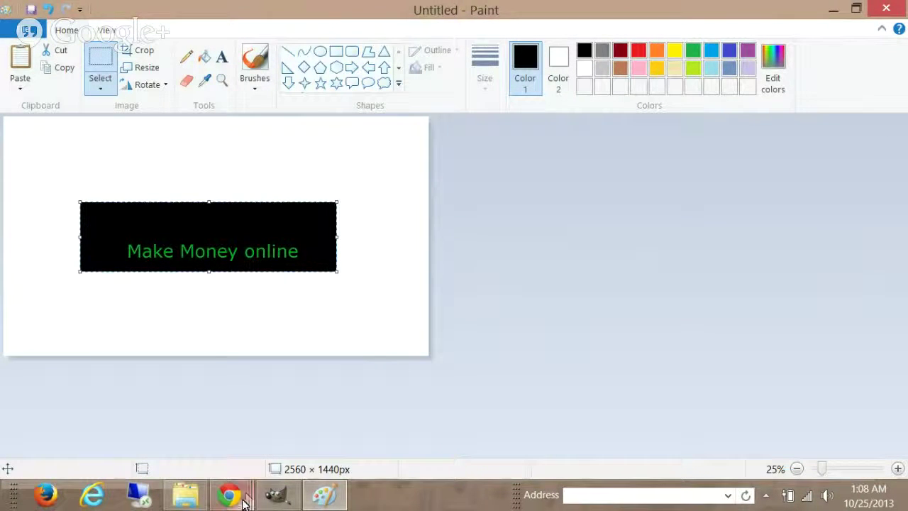
Step: Switch to the YouTube channel page window from Chrome's taskbar thumbnails
{"action": "mouse_move", "coordinate": [241, 501]}
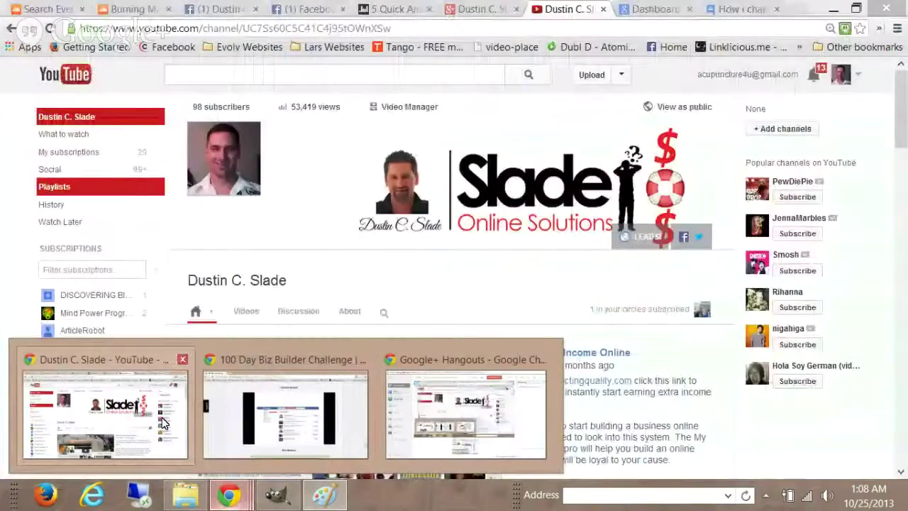
{"action": "left_click", "coordinate": [160, 423]}
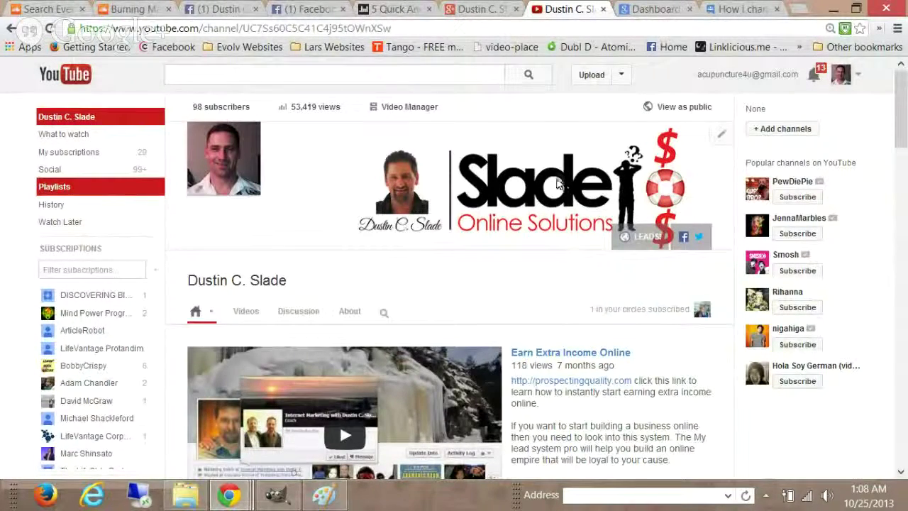
{"action": "left_click", "coordinate": [720, 140]}
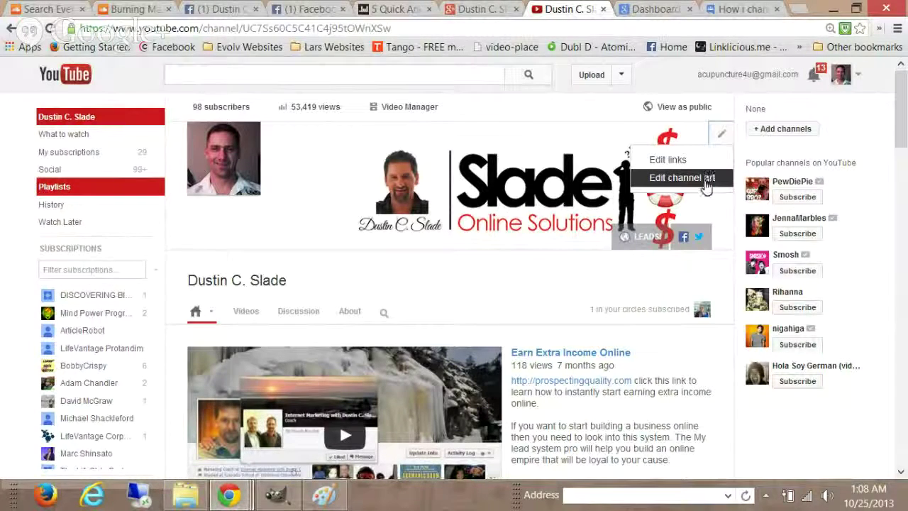
{"action": "left_click", "coordinate": [707, 181]}
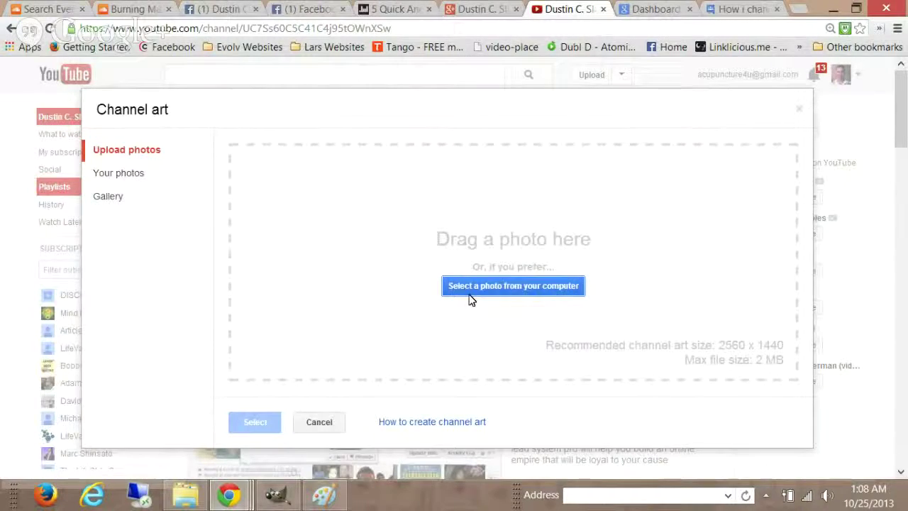
{"action": "right_click", "coordinate": [437, 307]}
{"action": "left_click", "coordinate": [362, 381]}
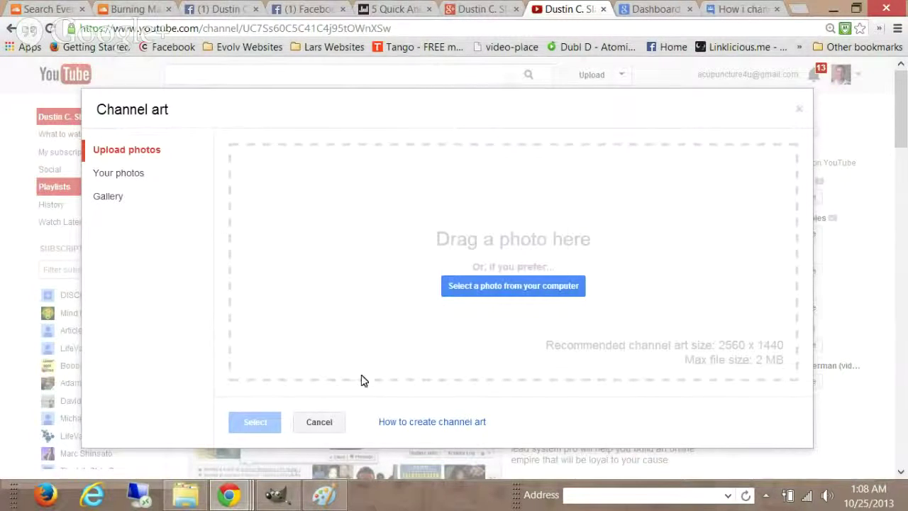
{"action": "left_click", "coordinate": [332, 420]}
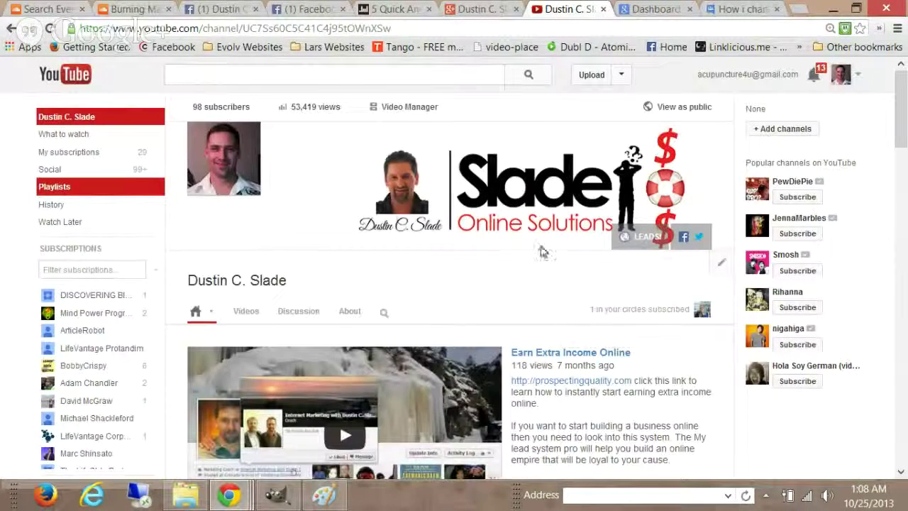